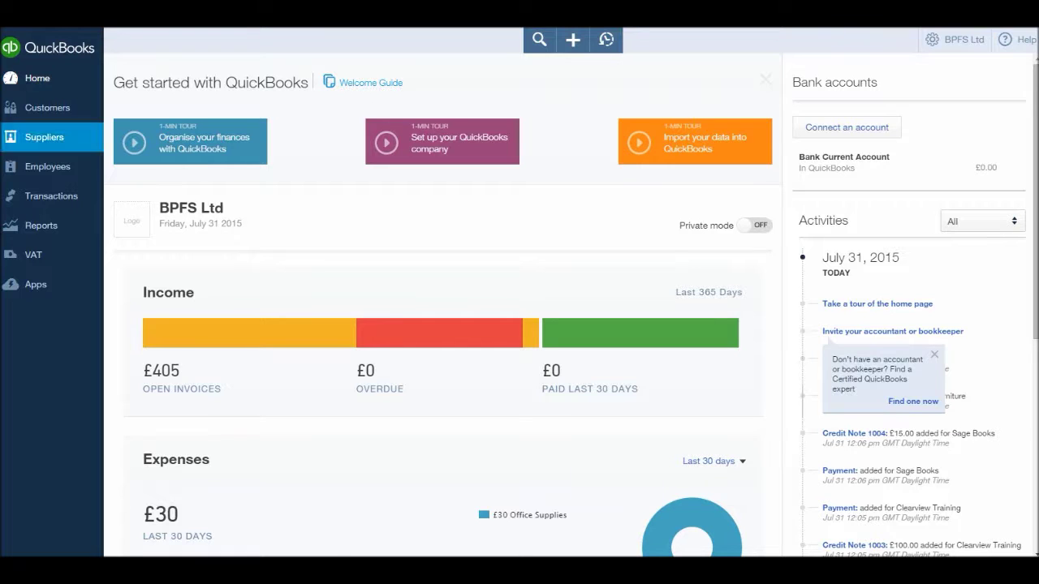
# Open the expense transactions list and start a new Expense transaction
pyautogui.click(44, 136)
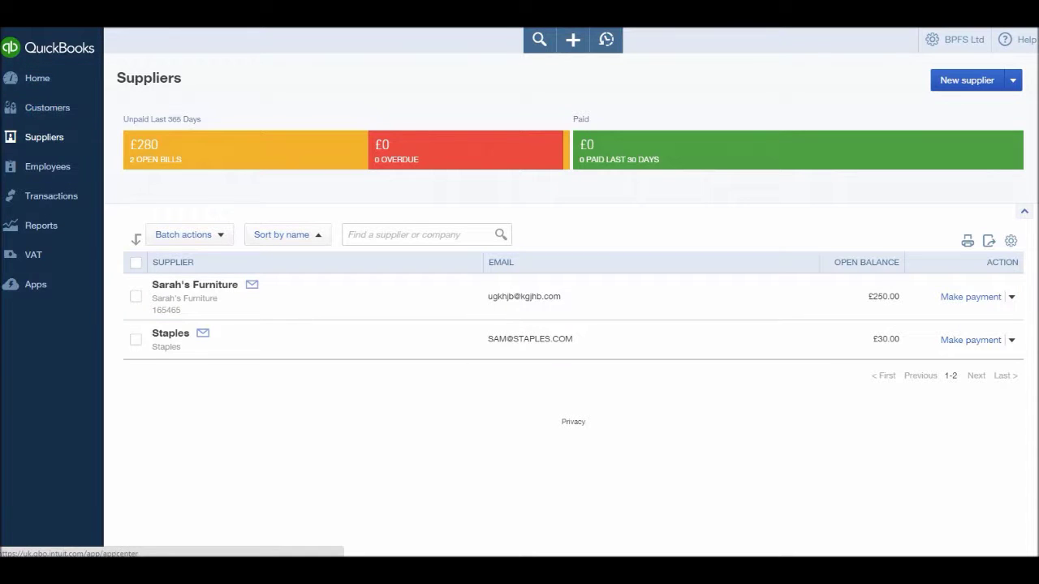
pyautogui.moveTo(51, 195)
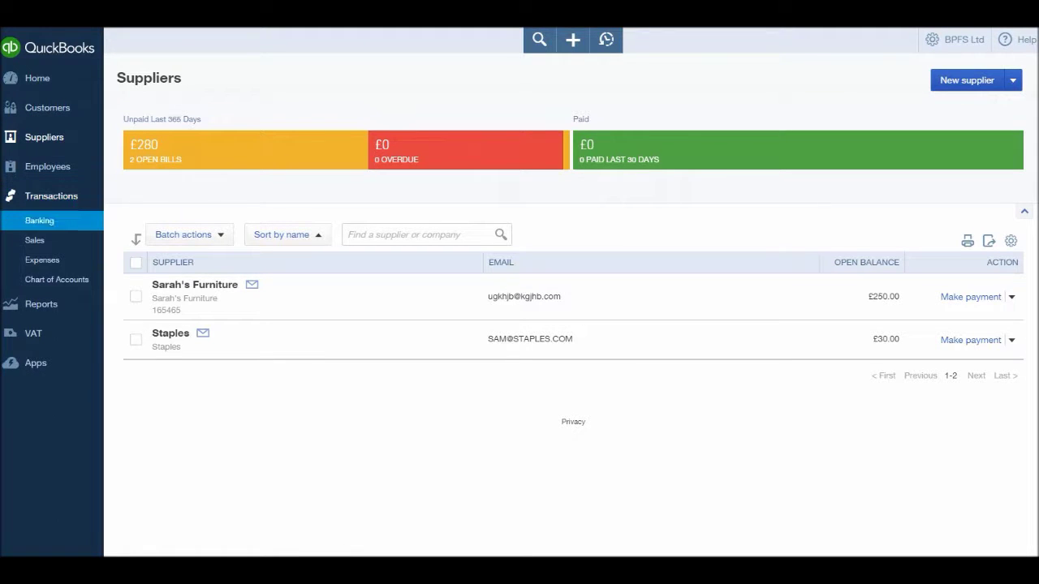
pyautogui.click(42, 260)
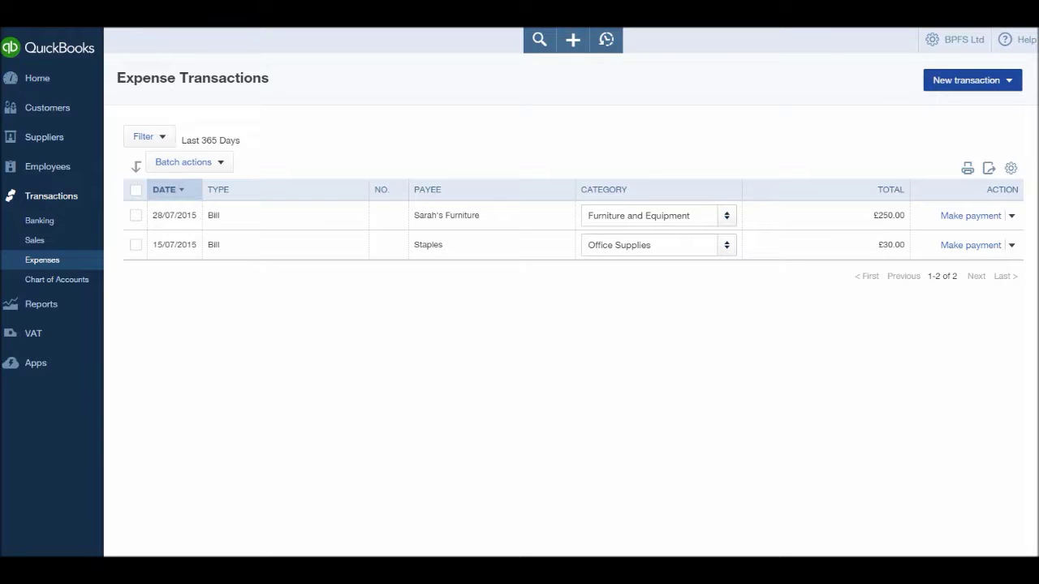
pyautogui.click(972, 80)
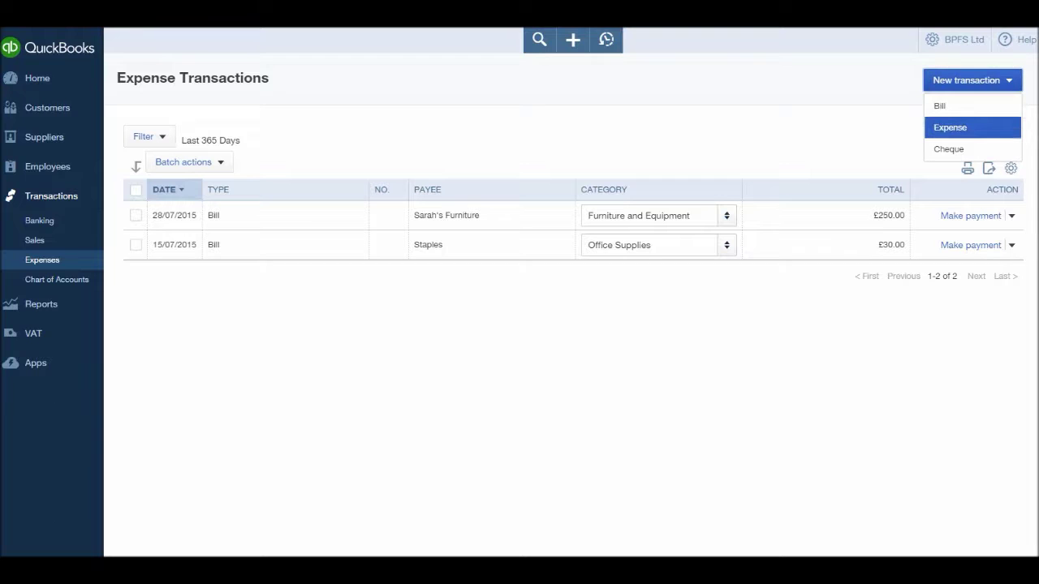
pyautogui.click(951, 127)
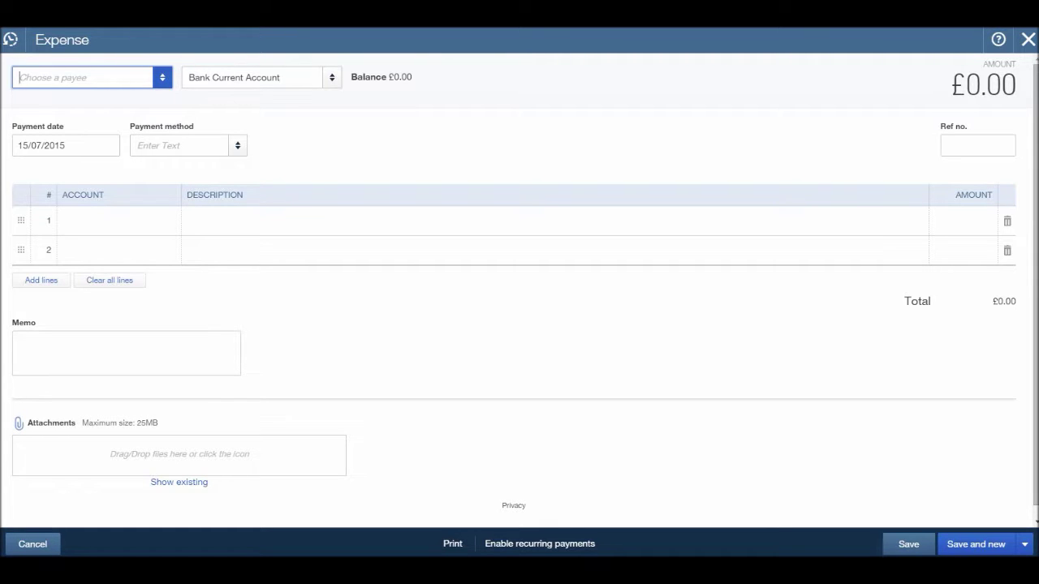
# Keep Bank Current Account as the paying account and set the payment date to 31/07/2015
pyautogui.click(332, 77)
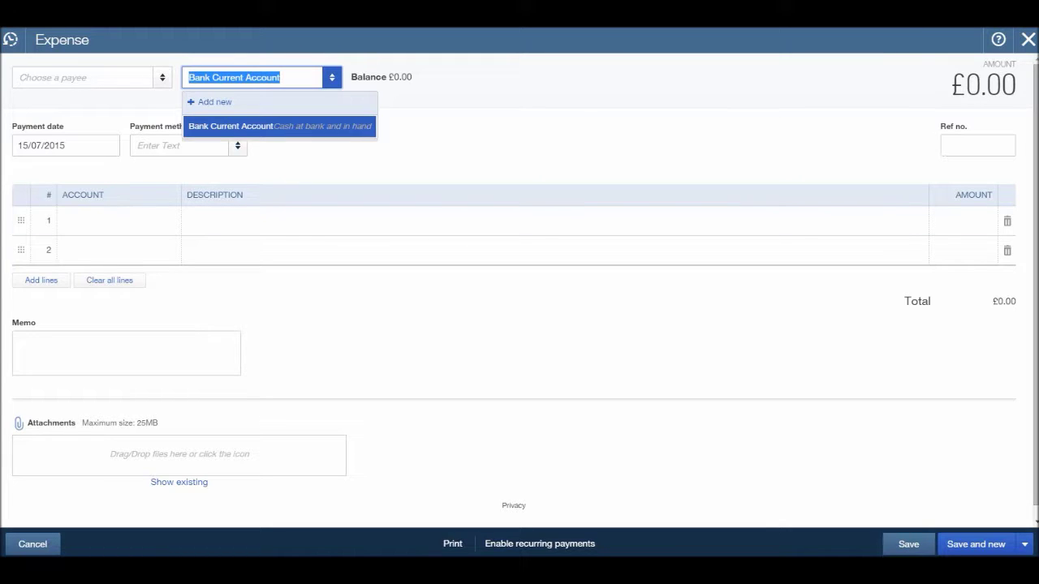
pyautogui.press('Tab')
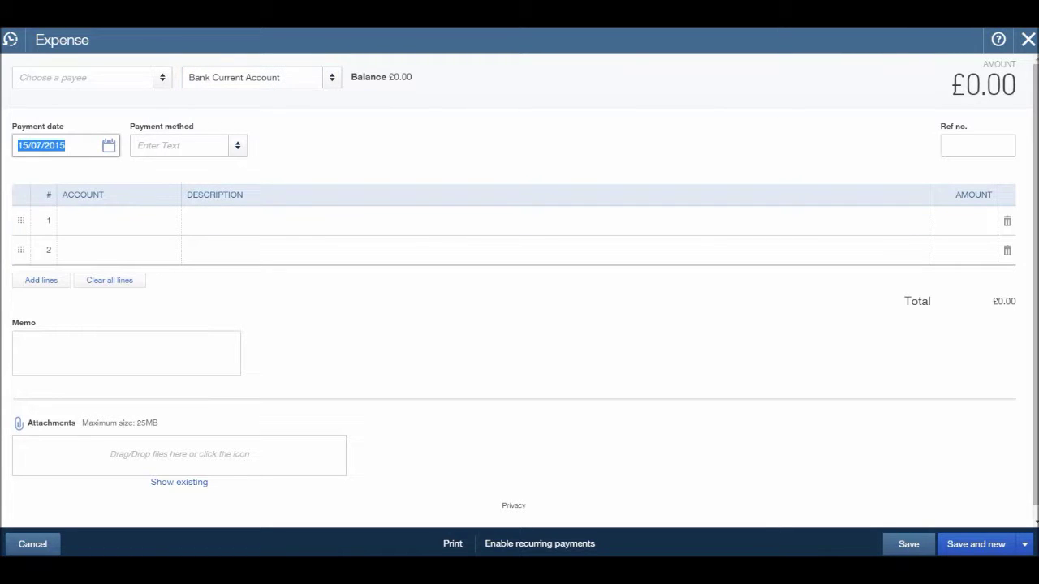
pyautogui.click(109, 147)
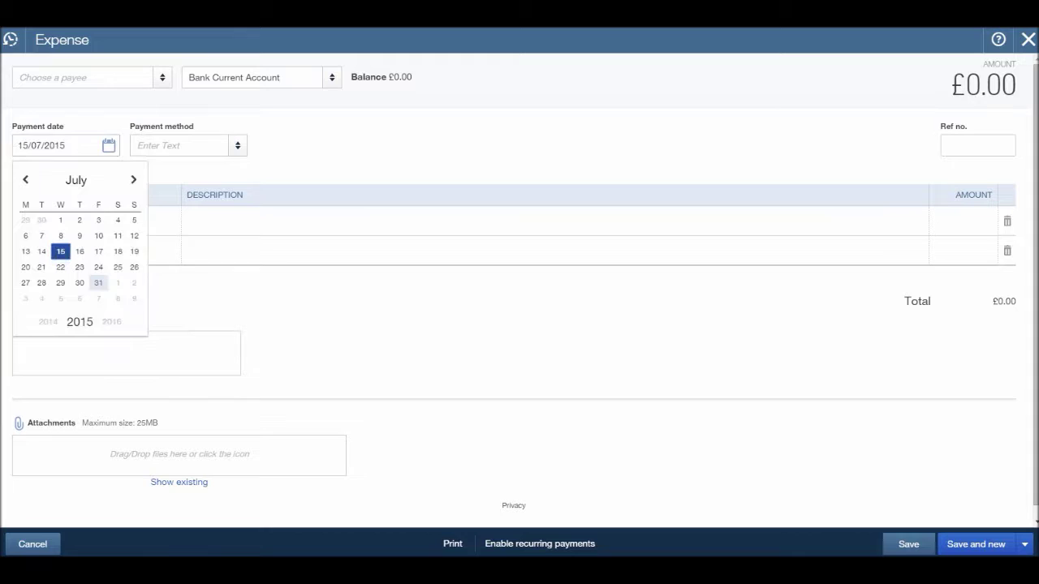
pyautogui.press('Return')
pyautogui.press('Tab')
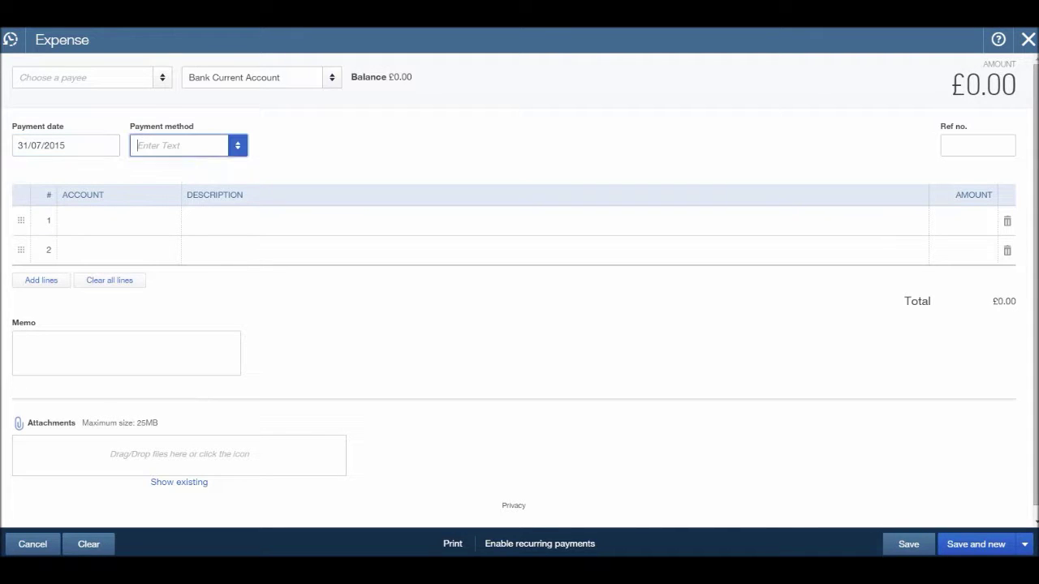
# Set the expense's payment method to Card
pyautogui.hotkey('alt', 'Down')
pyautogui.press('Down')
pyautogui.press('Down')
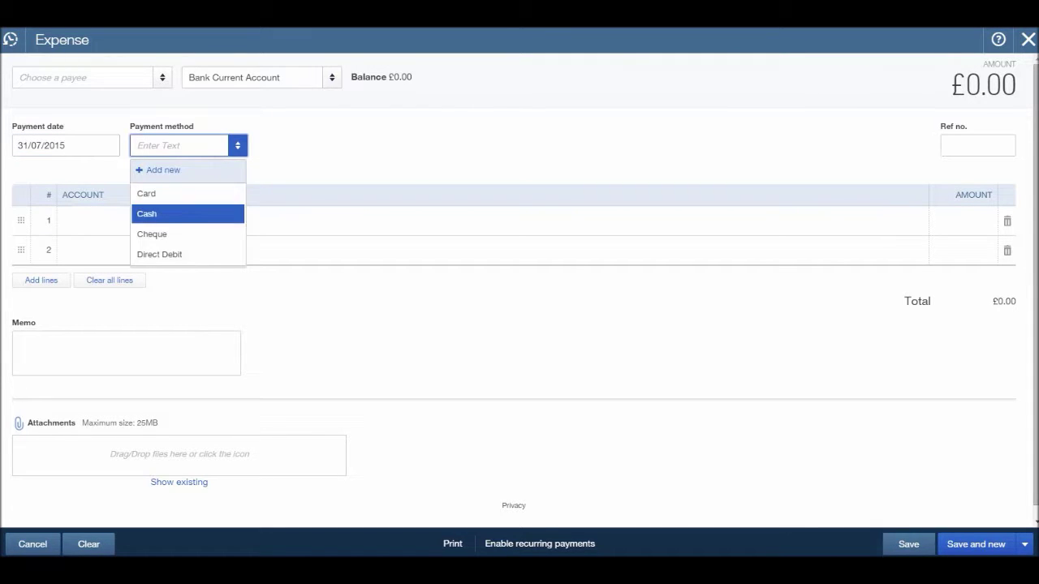
pyautogui.press('Down')
pyautogui.press('Down')
pyautogui.press('Up')
pyautogui.press('Up')
pyautogui.press('Up')
pyautogui.press('Return')
# Look up Fuel and motor as accounts on the first expense line, and start adding motor as a new account
pyautogui.click(111, 221)
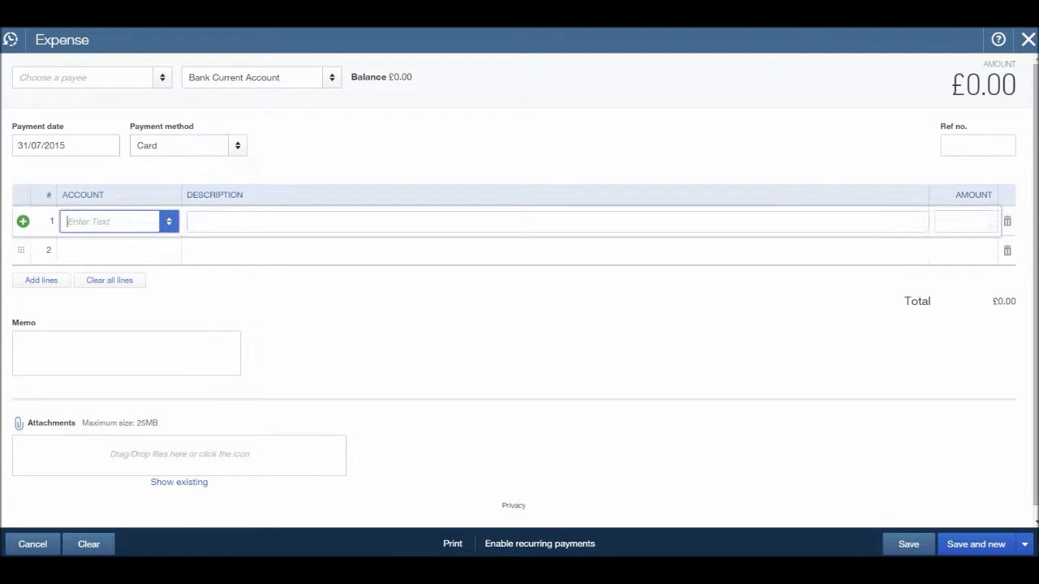
pyautogui.write('Fuel')
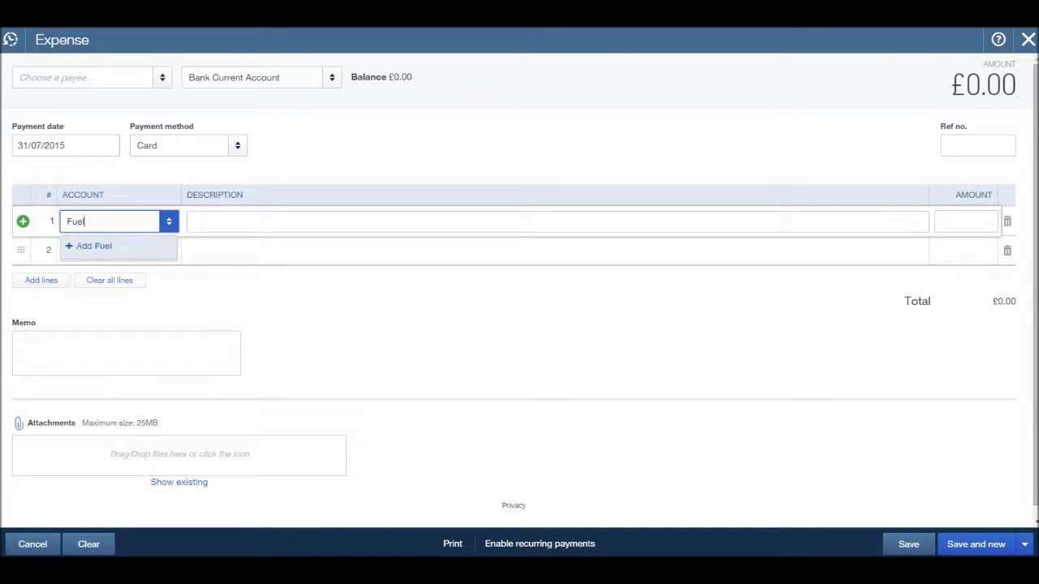
pyautogui.hotkey('ctrl', 'a')
pyautogui.write('motor')
pyautogui.hotkey('ctrl', 'a')
pyautogui.click(92, 221)
pyautogui.click(97, 246)
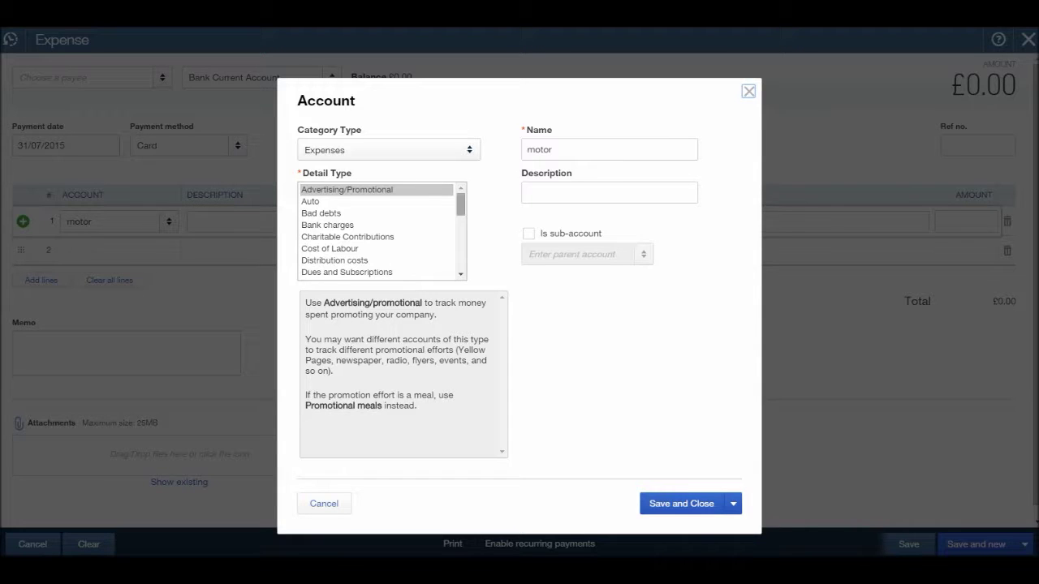
# Choose Auto as the detail type of the new expense account
pyautogui.moveTo(460, 205); pyautogui.dragTo(460, 215)
pyautogui.scroll(-4, 381, 232)
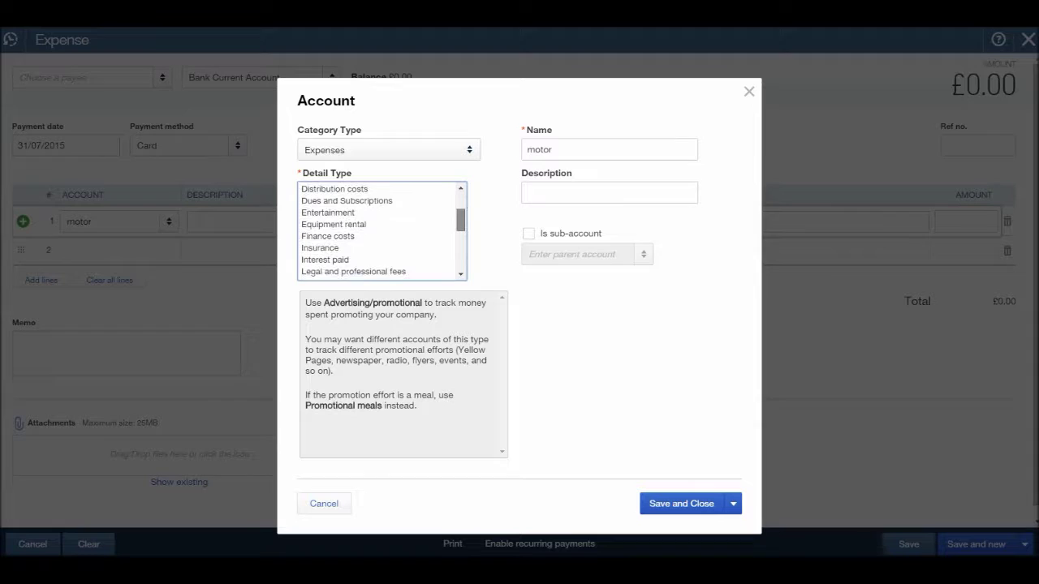
pyautogui.scroll(-3, 381, 231)
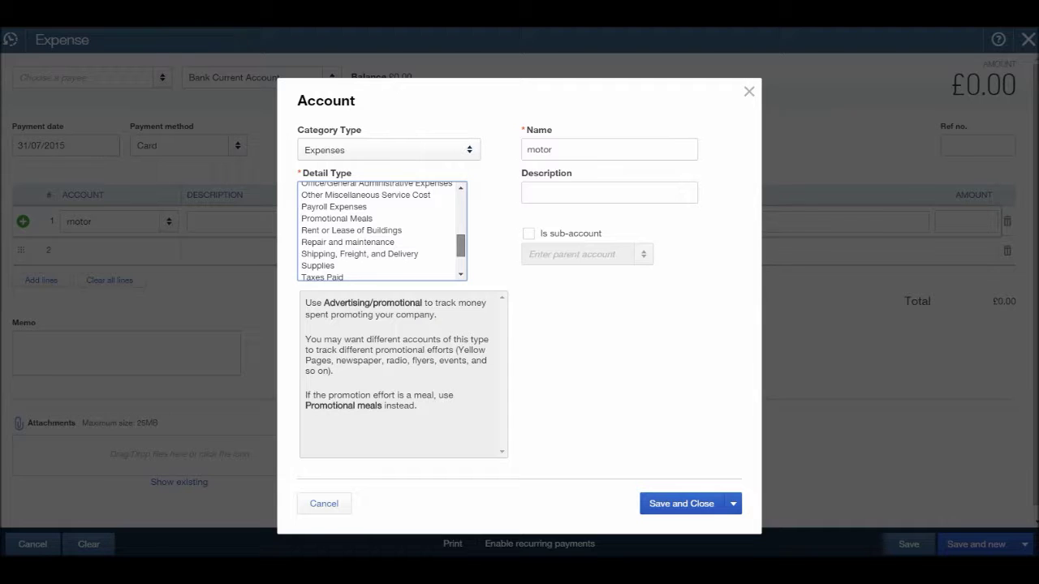
pyautogui.scroll(-3, 382, 232)
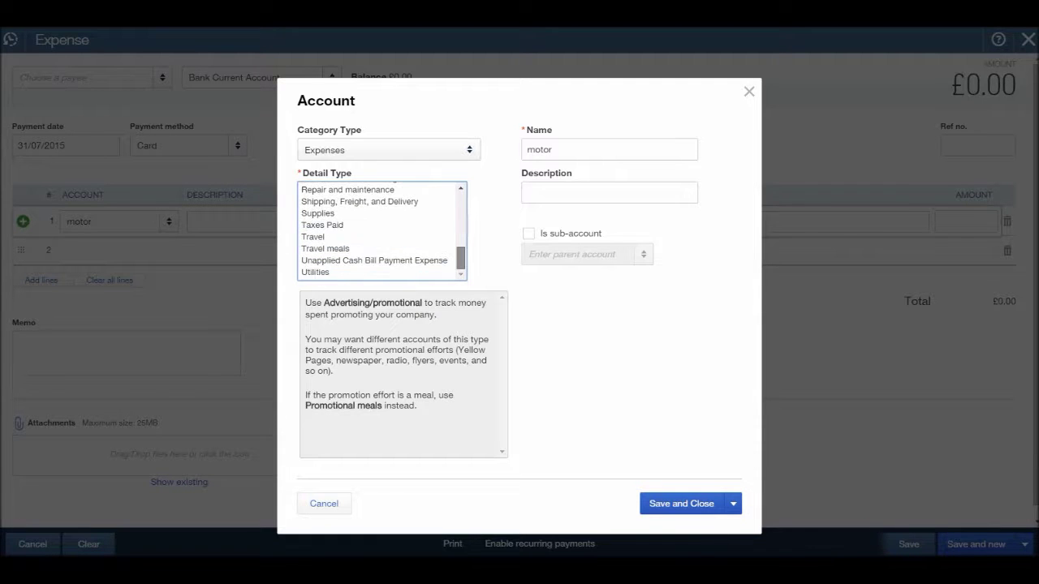
pyautogui.scroll(6, 382, 232)
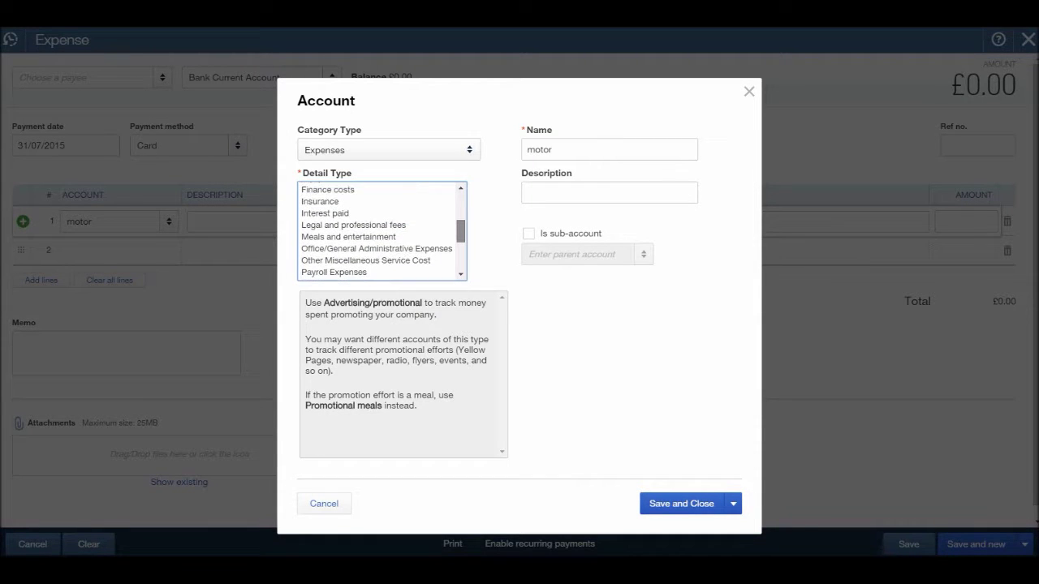
pyautogui.scroll(5, 381, 232)
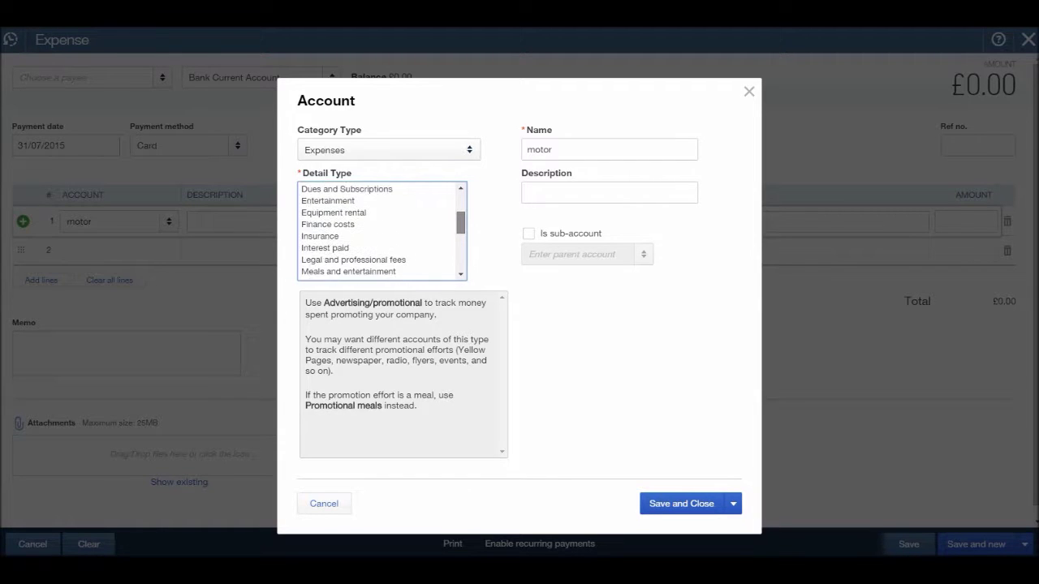
pyautogui.scroll(1, 381, 232)
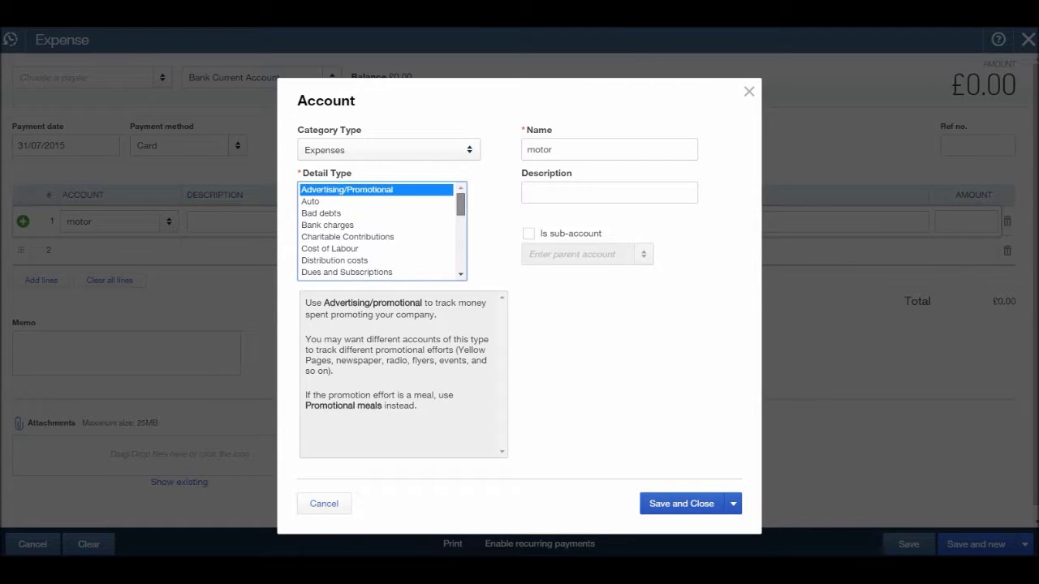
pyautogui.click(311, 202)
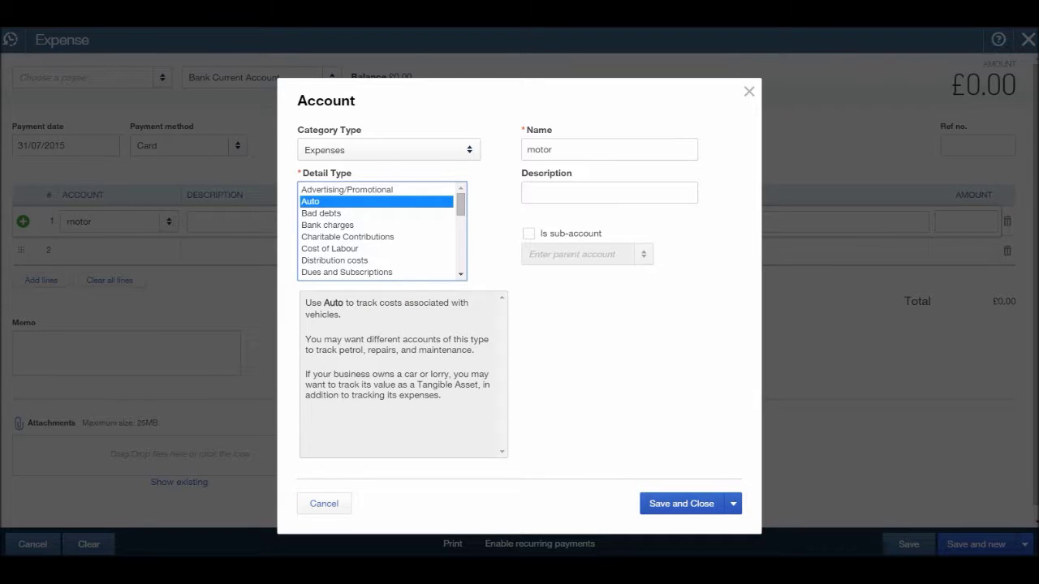
# Name the new account Fuel, describe it as "Company Car Fuel", and save it
pyautogui.doubleClick(552, 149)
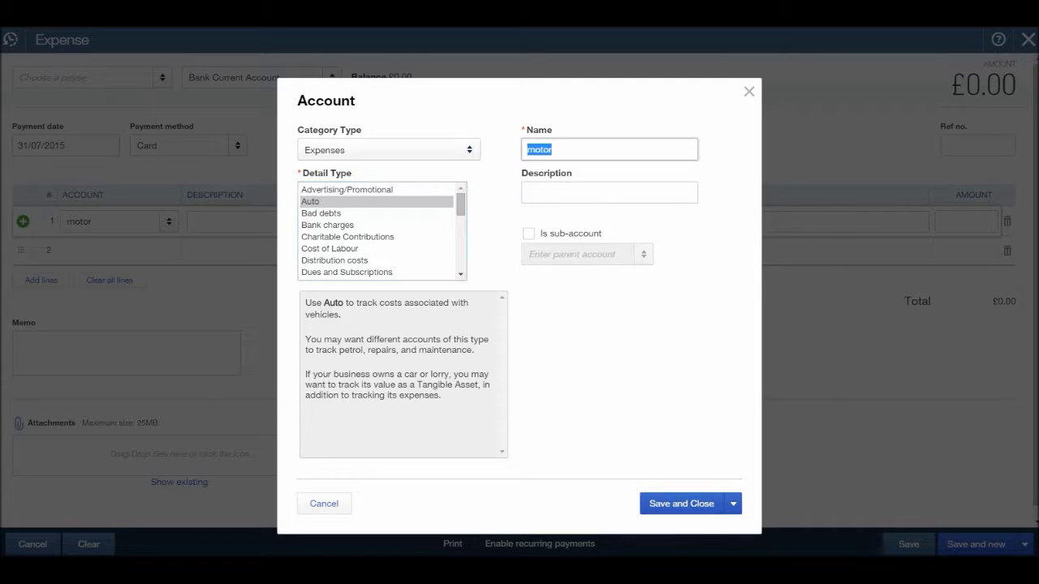
pyautogui.write('Fuel')
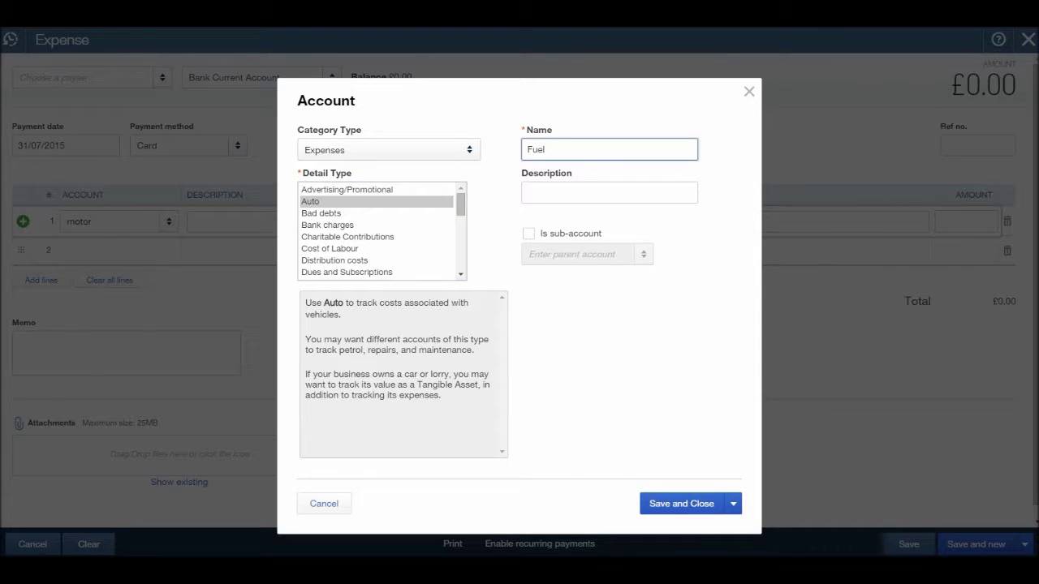
pyautogui.click(552, 193)
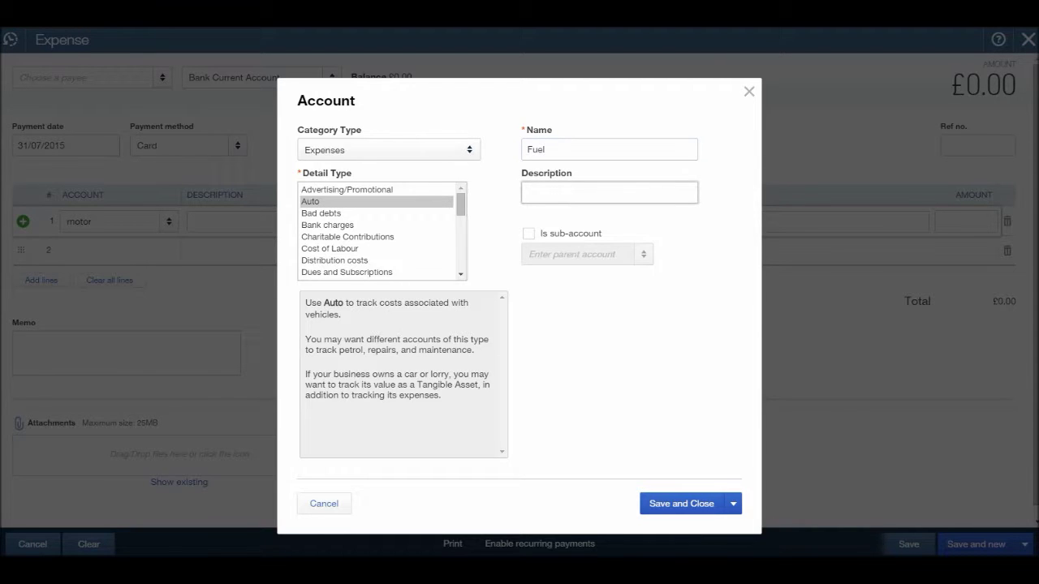
pyautogui.write('Company Car Fuel')
pyautogui.click(682, 504)
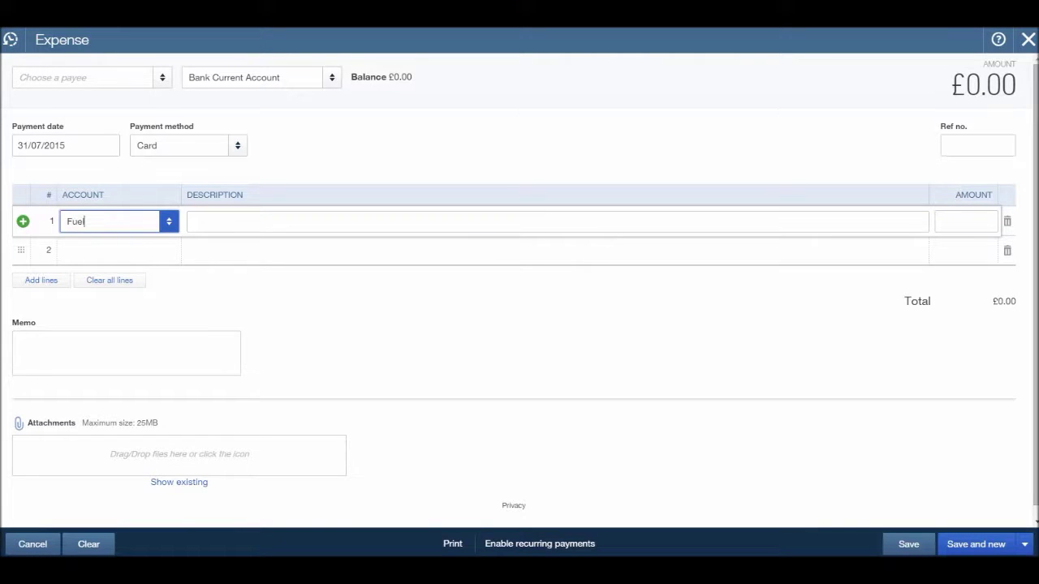
# Enter the description "Shell Diesel" and the amount 45.09 on the first expense line
pyautogui.click(194, 220)
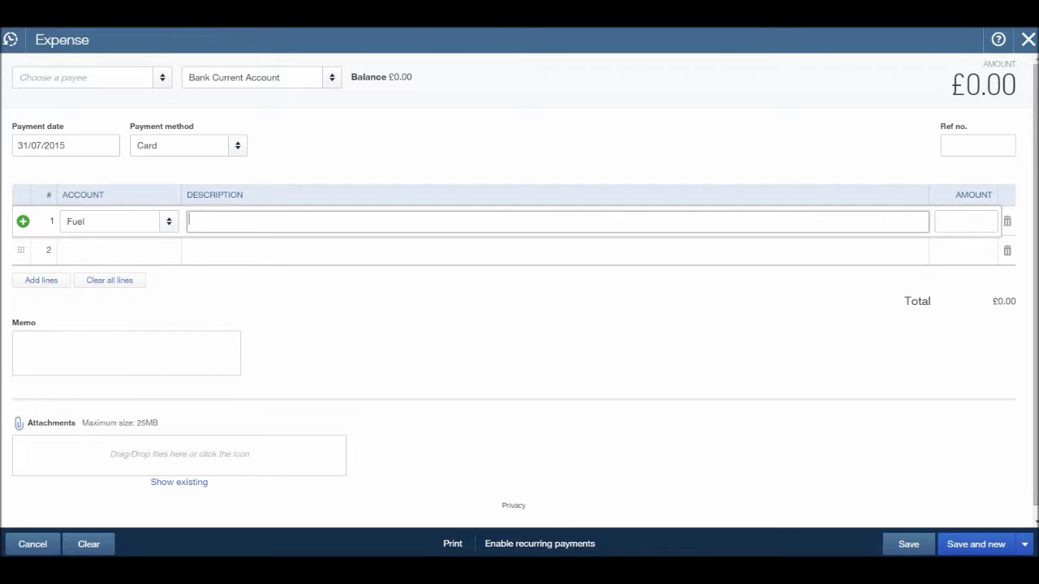
pyautogui.write('Shell Diesek')
pyautogui.press('BackSpace')
pyautogui.write('l')
pyautogui.press('Tab')
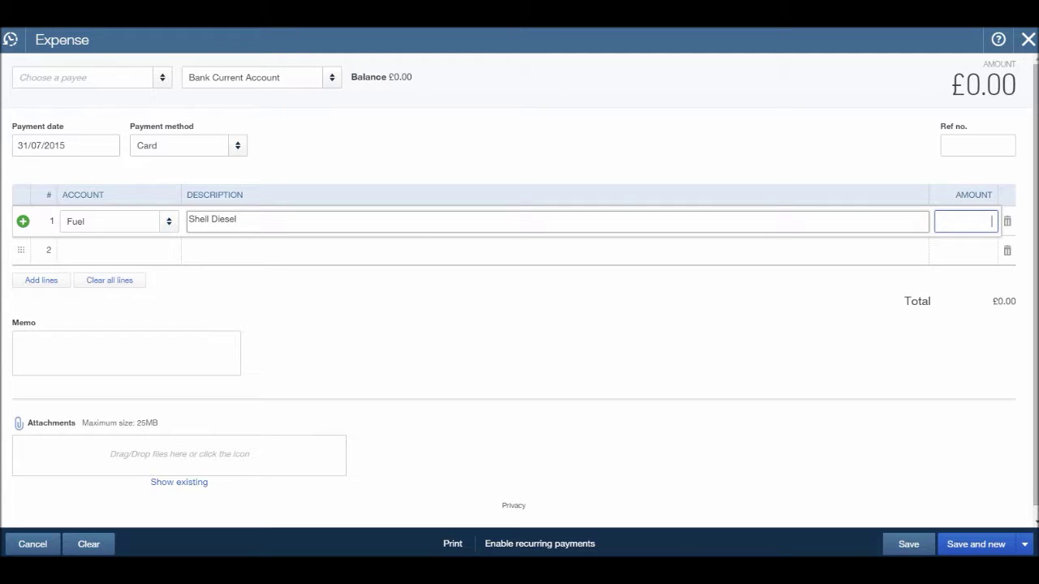
pyautogui.write('45.09')
pyautogui.press('Tab')
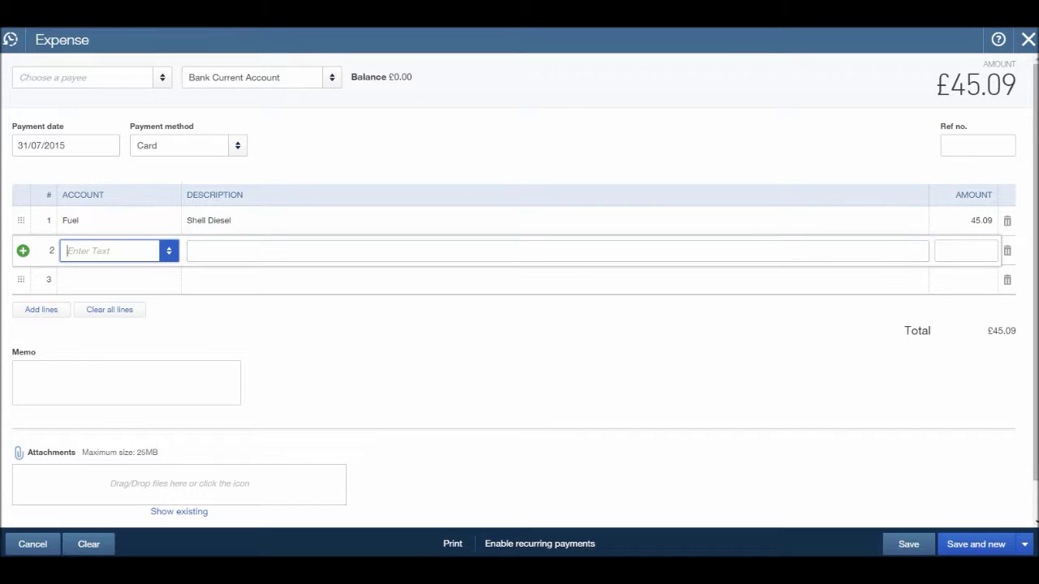
pyautogui.click(1024, 545)
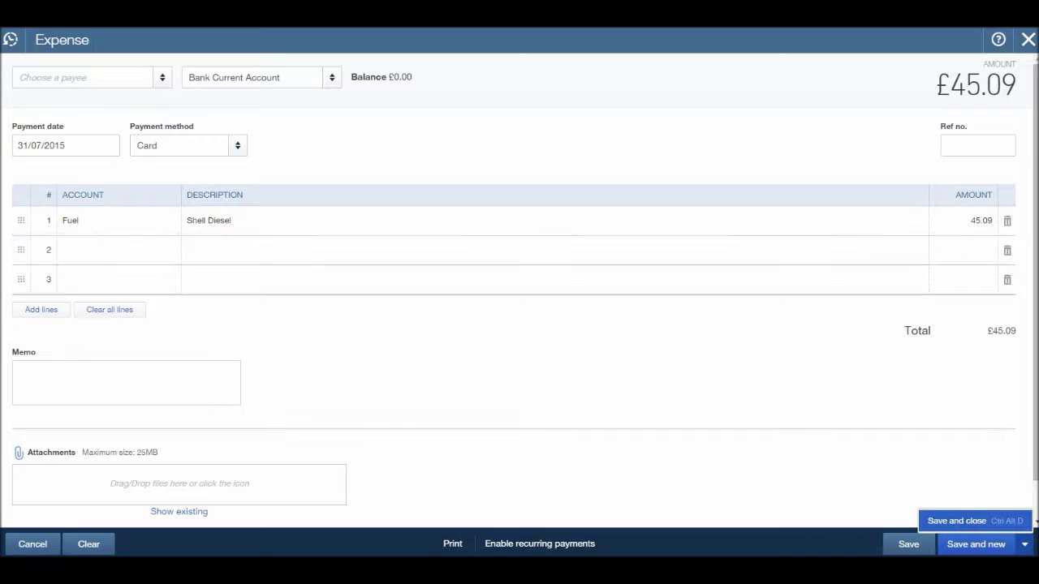
pyautogui.click(1025, 545)
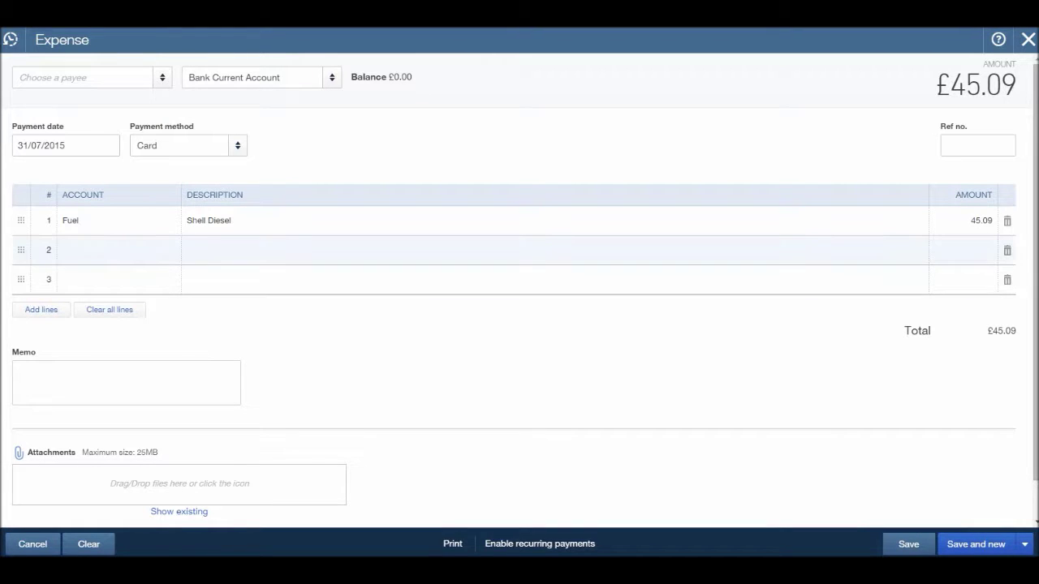
# Assign the Google Adwords account to the second expense line
pyautogui.click(110, 251)
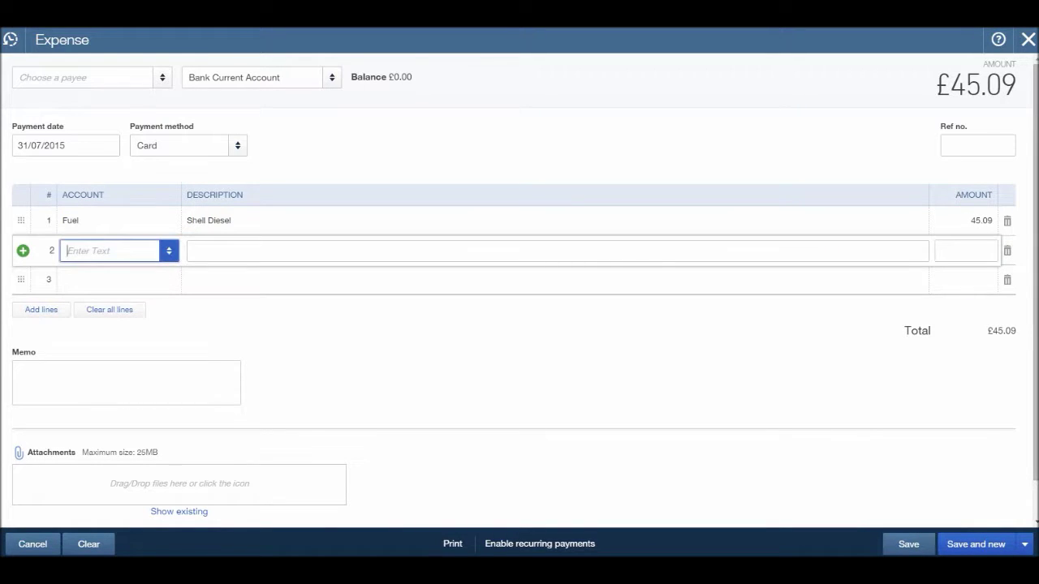
pyautogui.write('Google Adwords')
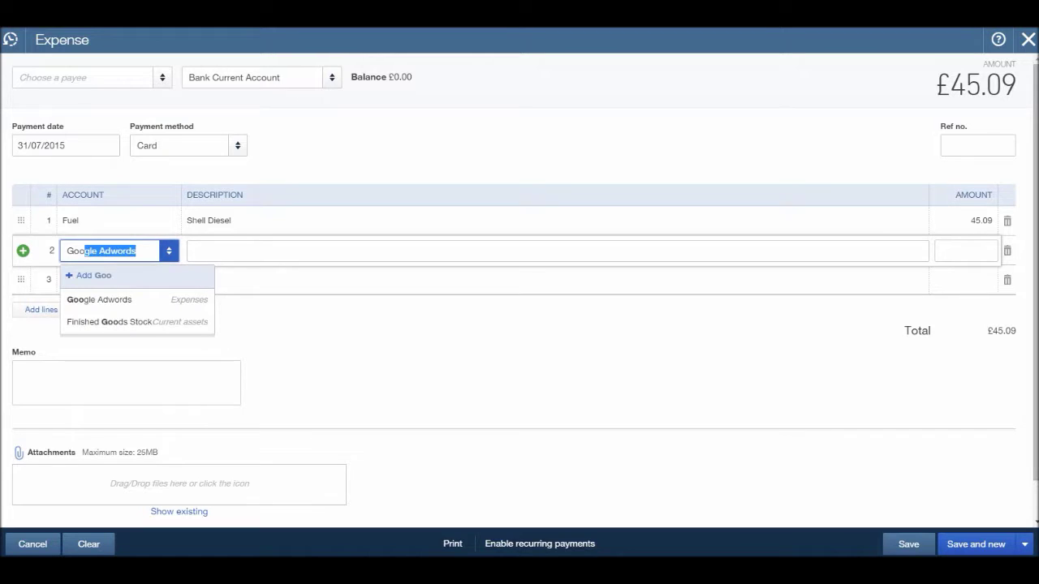
pyautogui.press('Down')
pyautogui.press('Return')
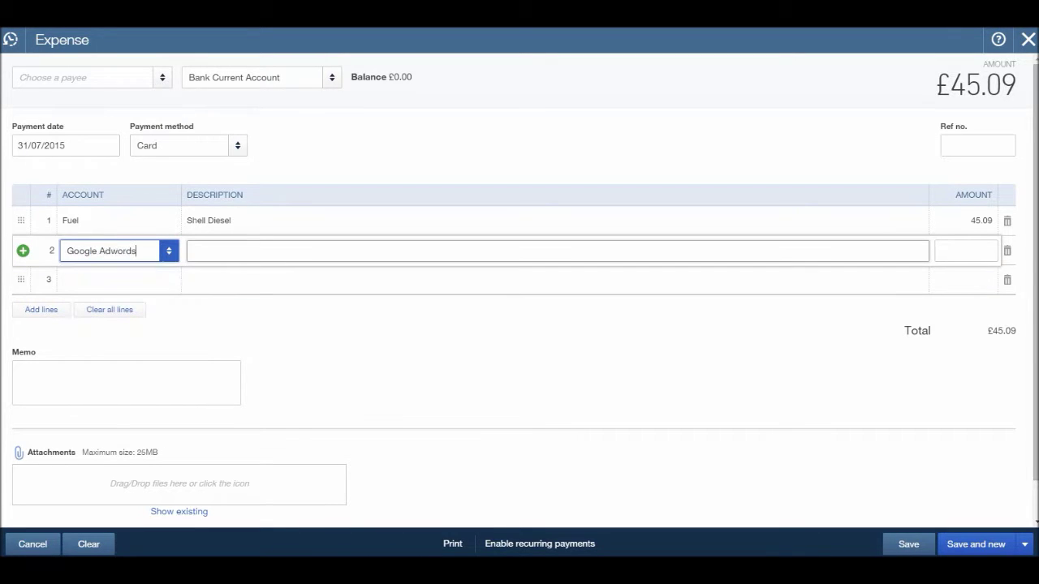
# Enter the description "July Adwords" on the second expense line
pyautogui.click(194, 250)
pyautogui.press('Tab')
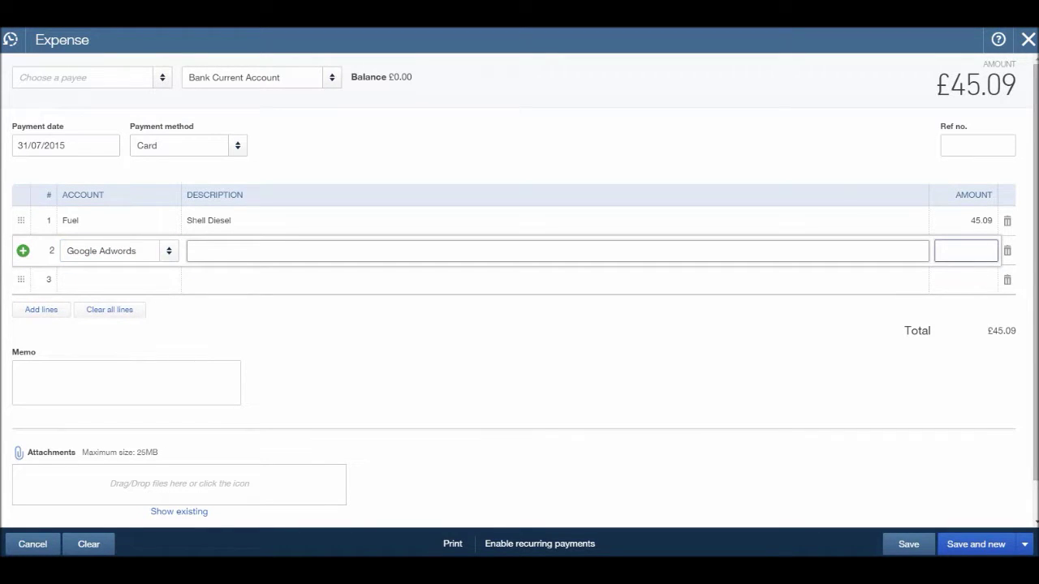
pyautogui.write('G')
pyautogui.click(195, 251)
pyautogui.write('July A')
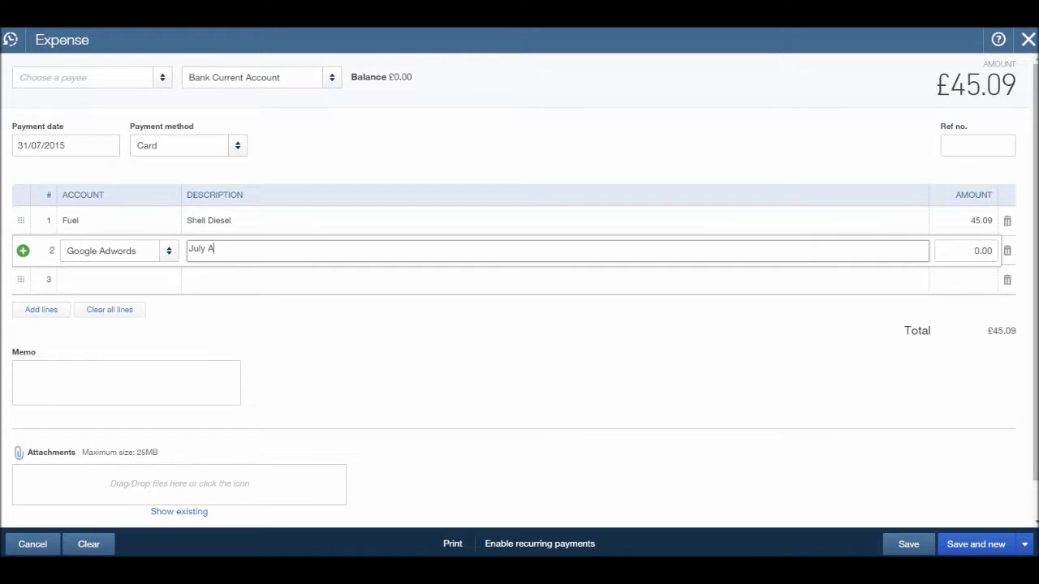
pyautogui.write('dwords')
pyautogui.press('Tab')
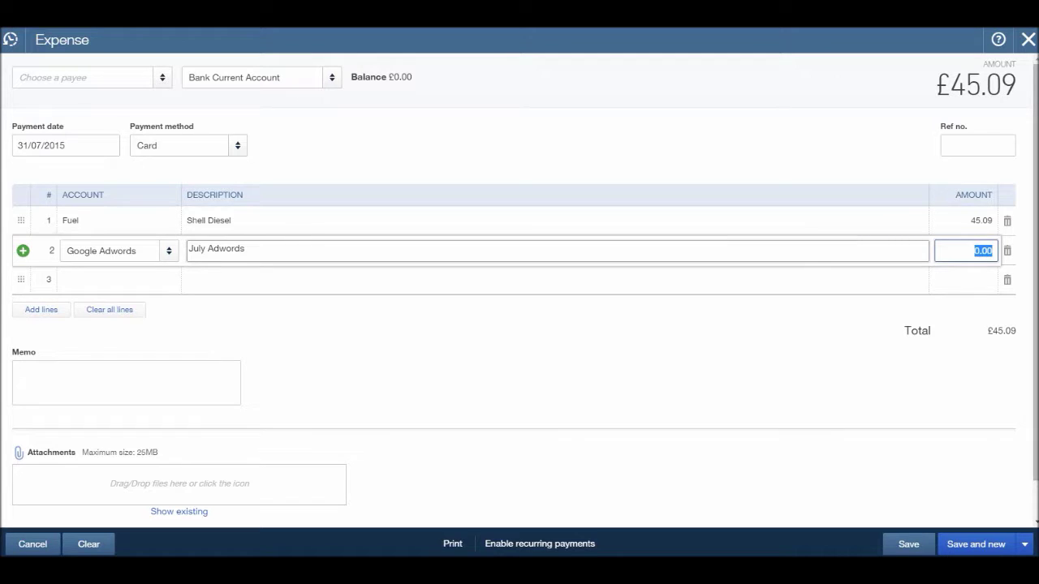
# Enter the amount 150 on the Google Adwords expense line and add more blank lines to the expense
pyautogui.write('150')
pyautogui.press('Tab')
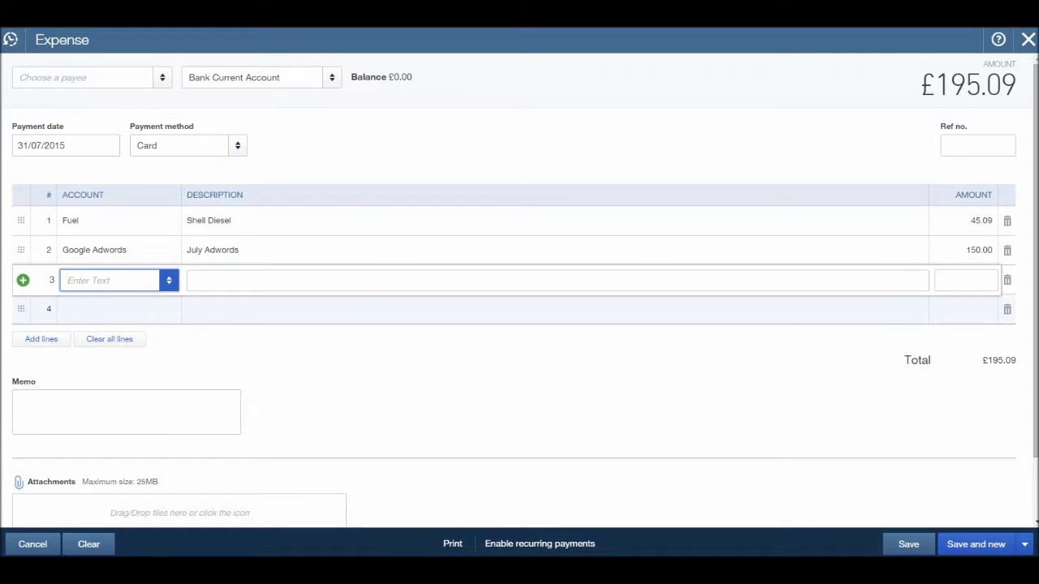
pyautogui.click(42, 340)
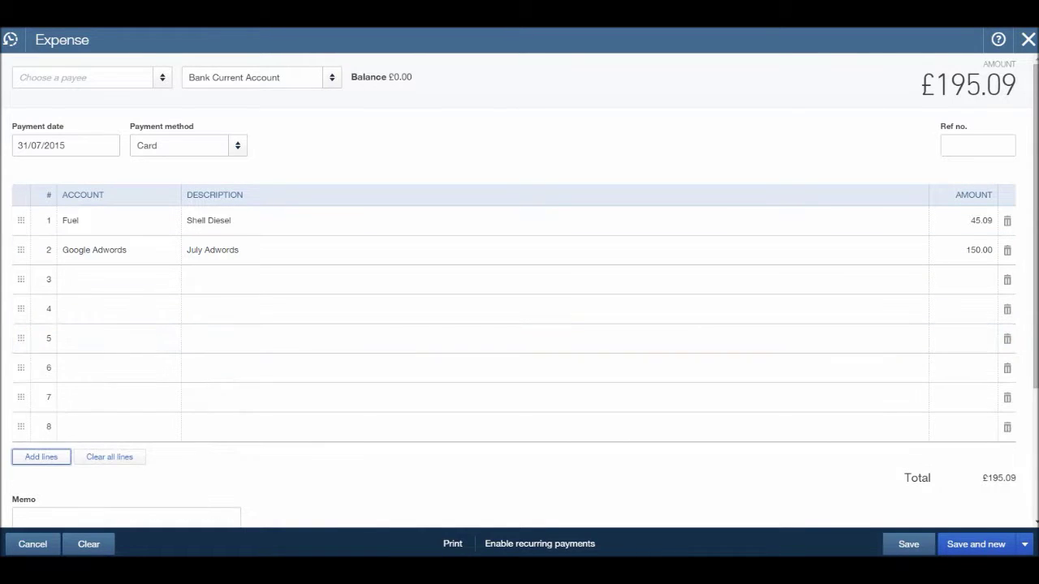
# Save the completed expense and close its form
pyautogui.click(1025, 544)
pyautogui.click(974, 522)
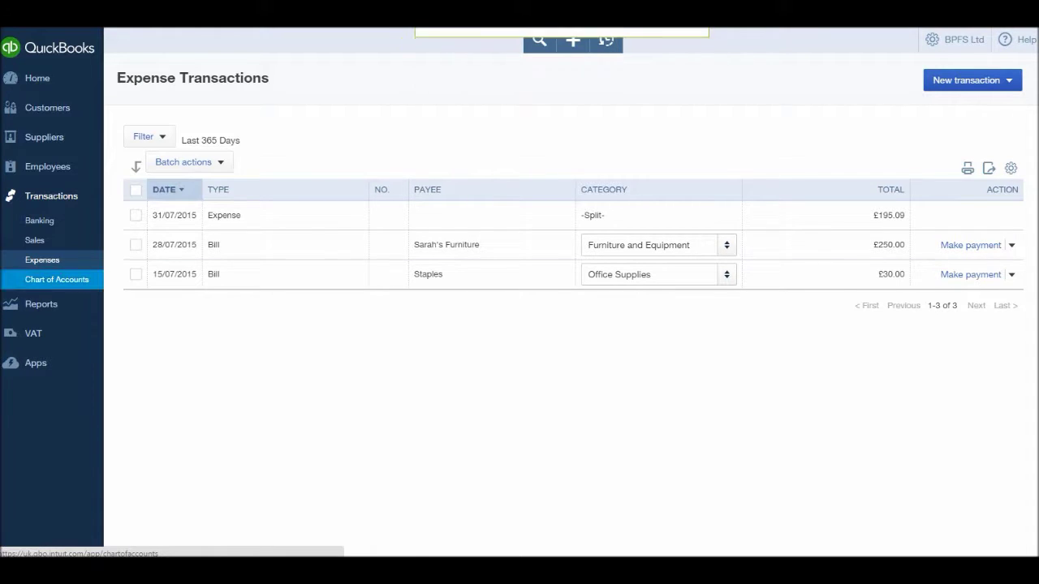
# Look through the Chart of Accounts and open the account history of the Bank Current Account
pyautogui.click(57, 279)
pyautogui.scroll(-1, 377, 219)
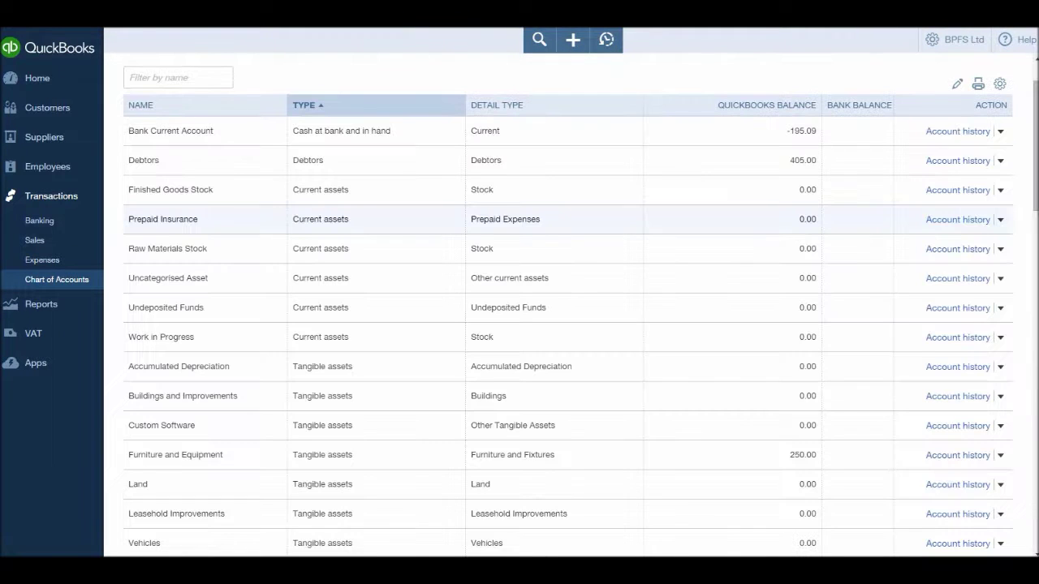
pyautogui.scroll(-2, 568, 308)
pyautogui.scroll(3, 568, 309)
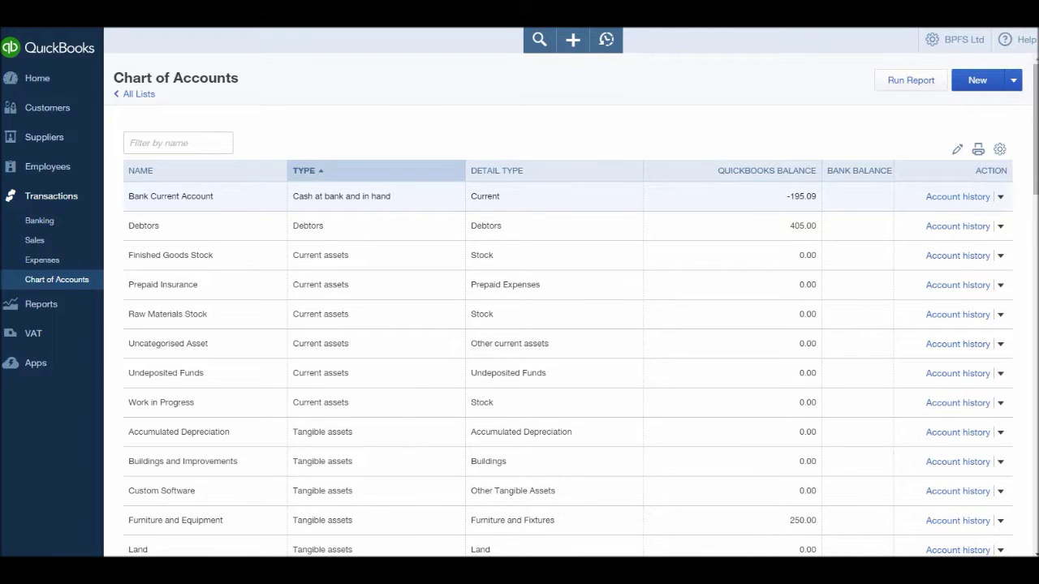
pyautogui.click(958, 197)
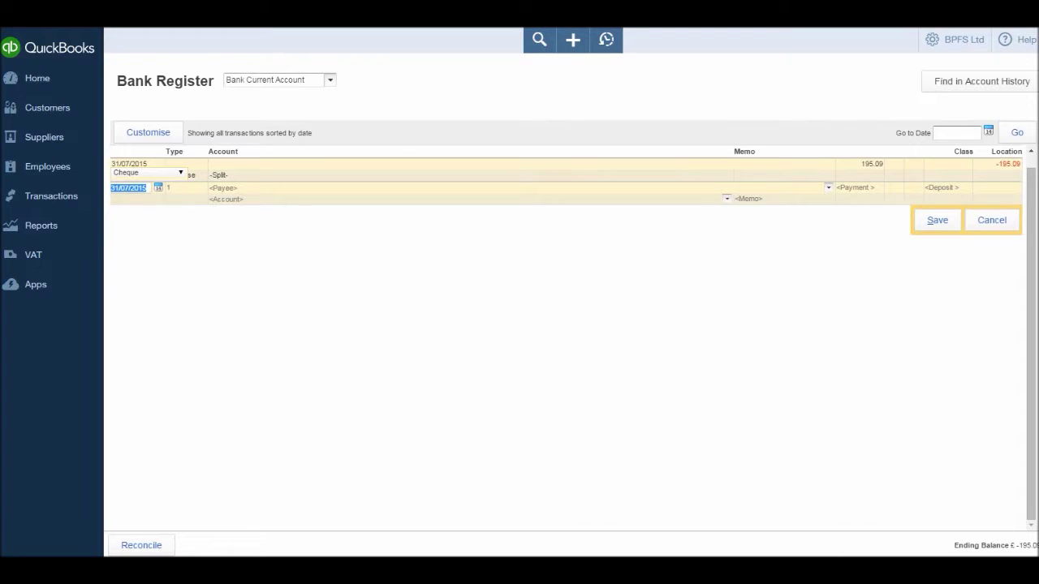
# Open the split expense dated 31/07/2015 from the bank register to review its lines, and close it without editing
pyautogui.click(471, 169)
pyautogui.click(871, 207)
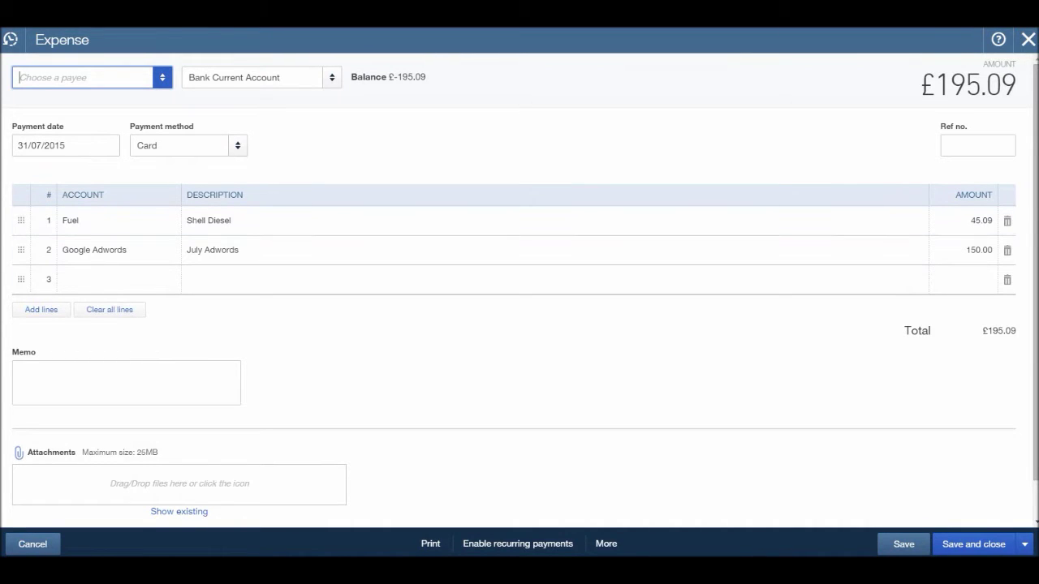
pyautogui.click(1028, 39)
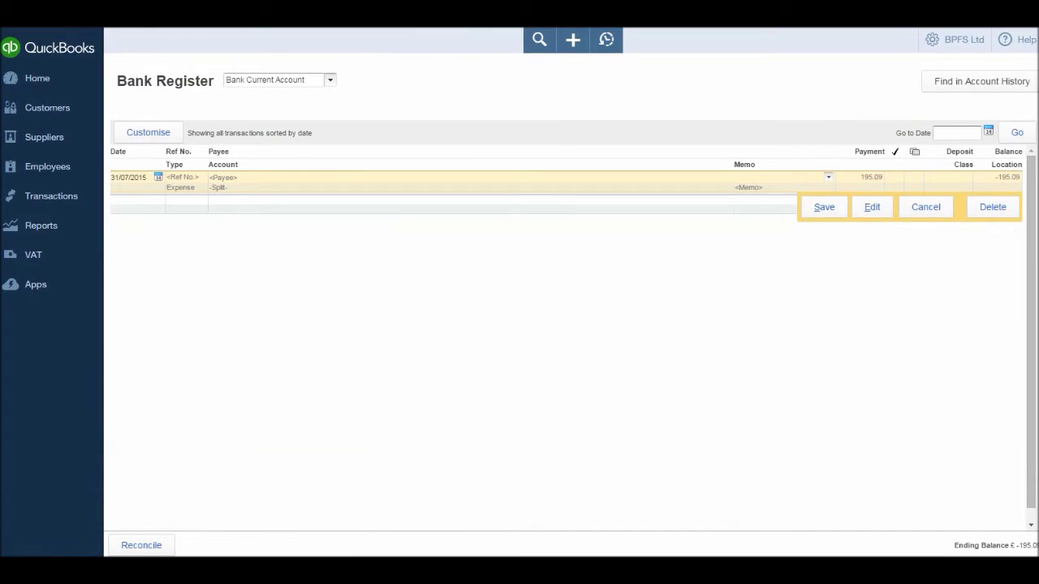